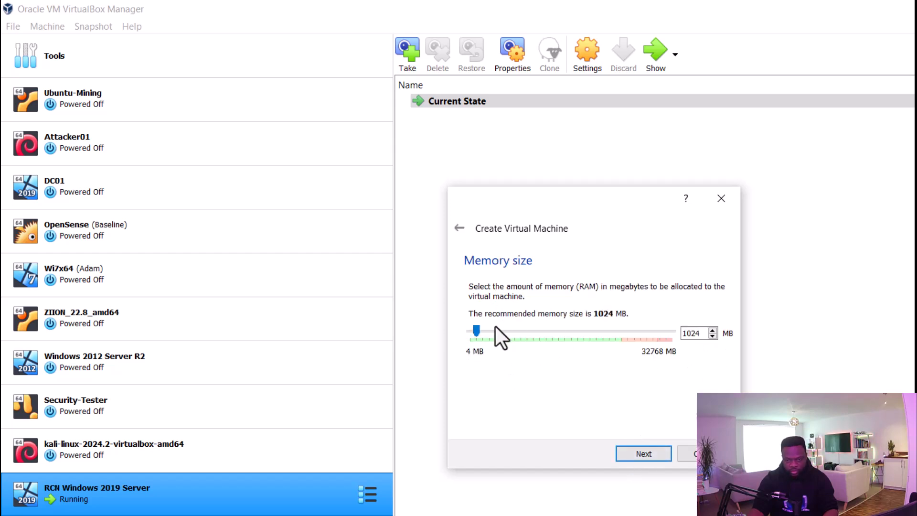
Allot 2048 MB of memory to the new machine and continue to the hard disk page
drag(477, 330, 483, 331)
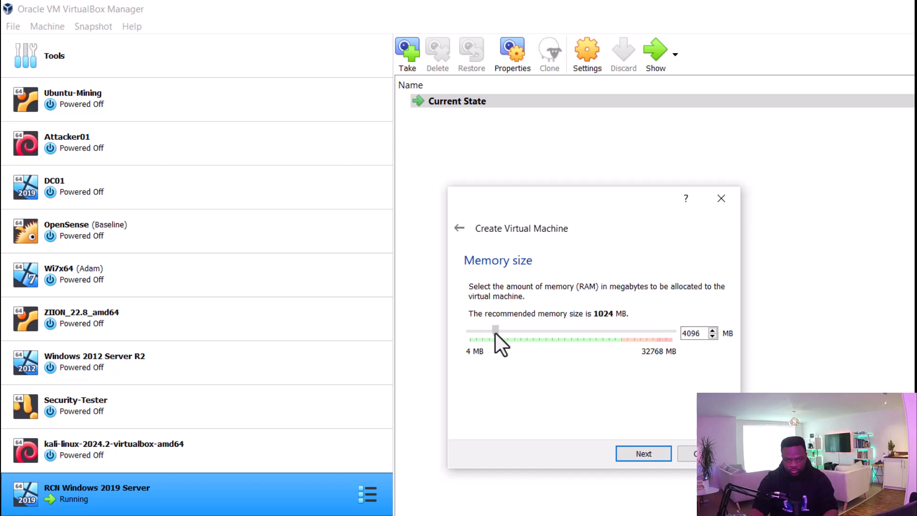
click(629, 451)
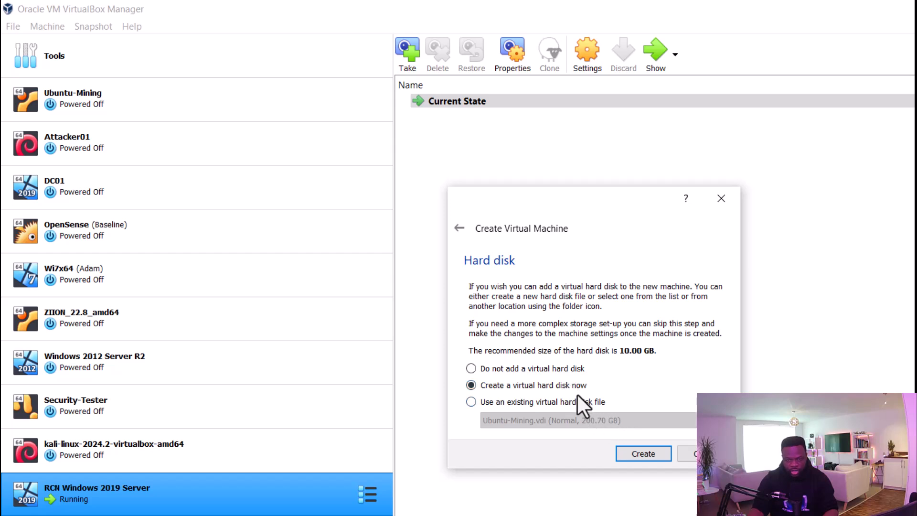
Start a new virtual hard disk as a fixed-size VHD file
click(646, 448)
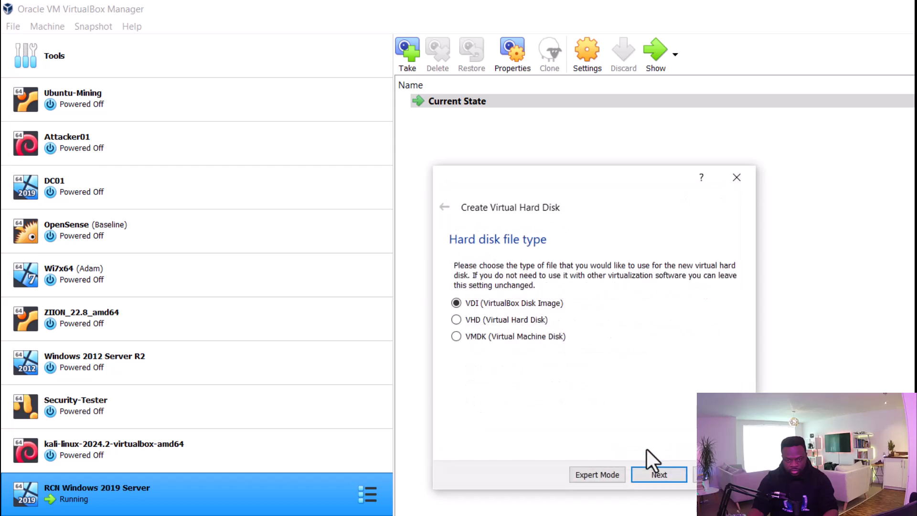
click(537, 321)
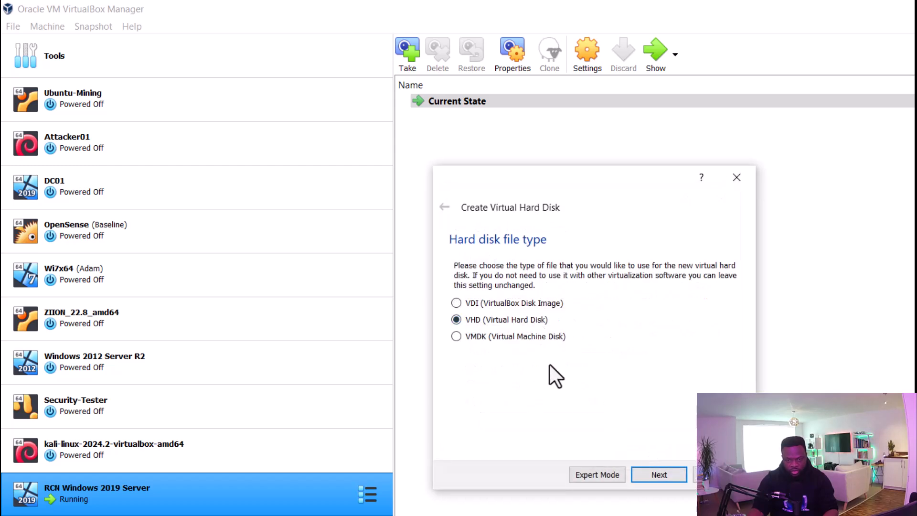
click(650, 473)
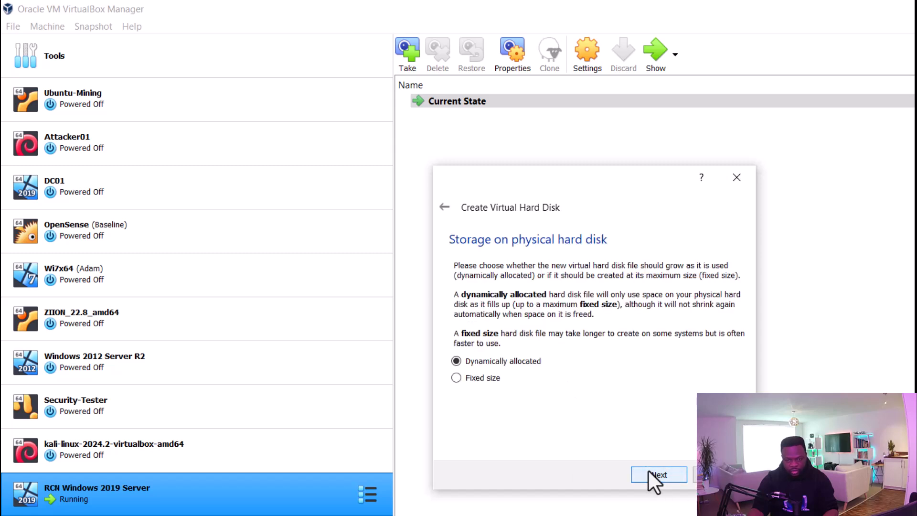
click(501, 378)
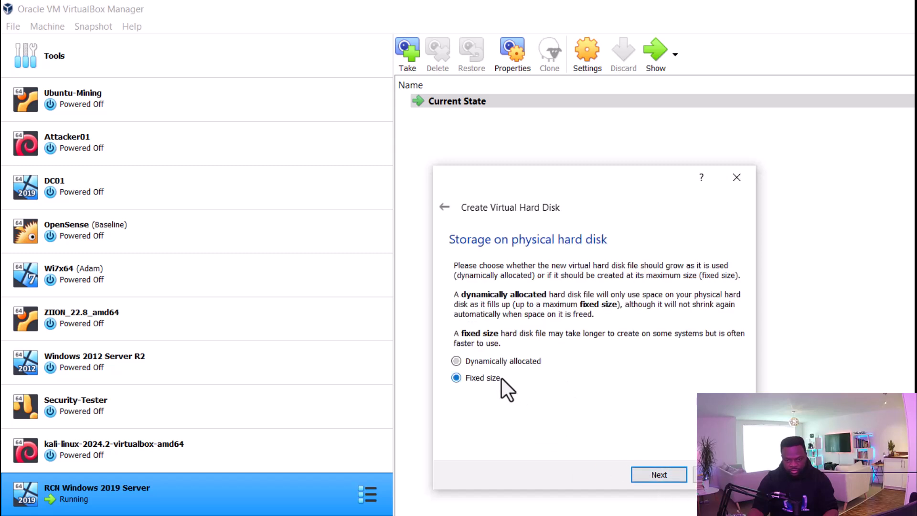
click(667, 477)
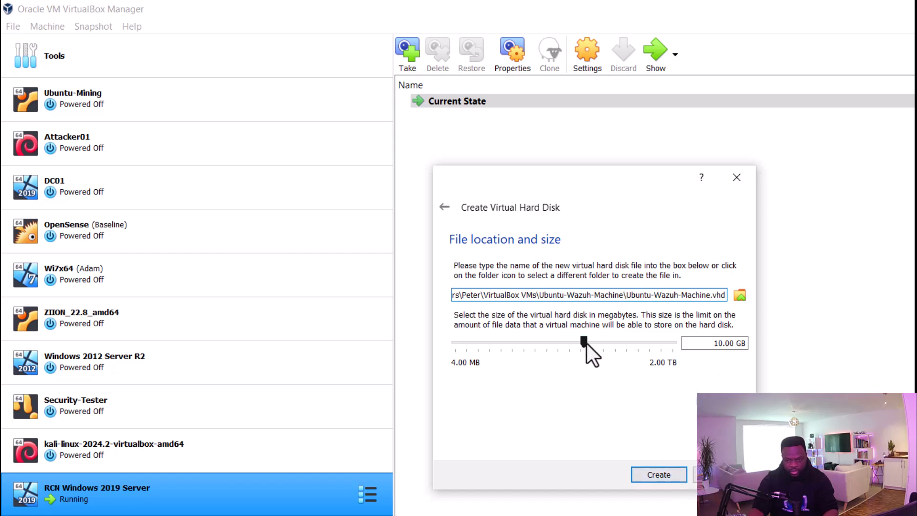
Set the disk size to 20.00 GB and create the disk
click(720, 344)
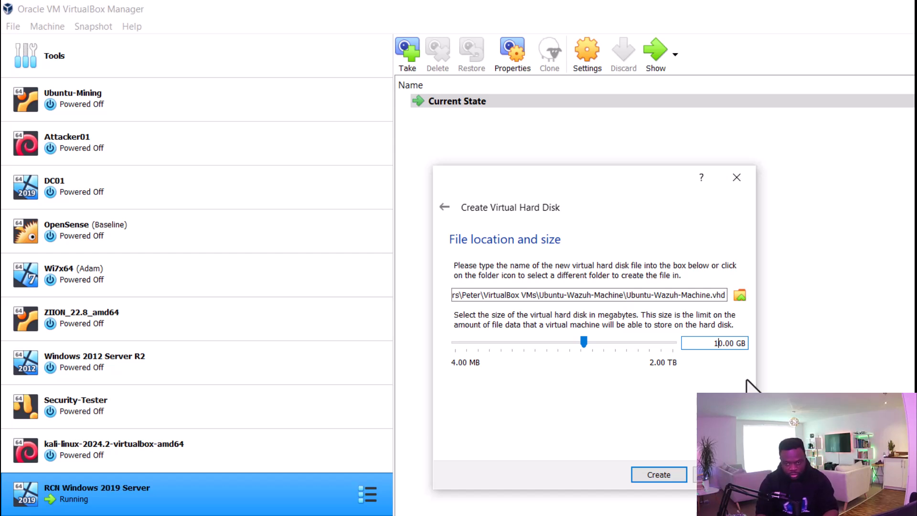
key(BackSpace)
text(2)
click(667, 479)
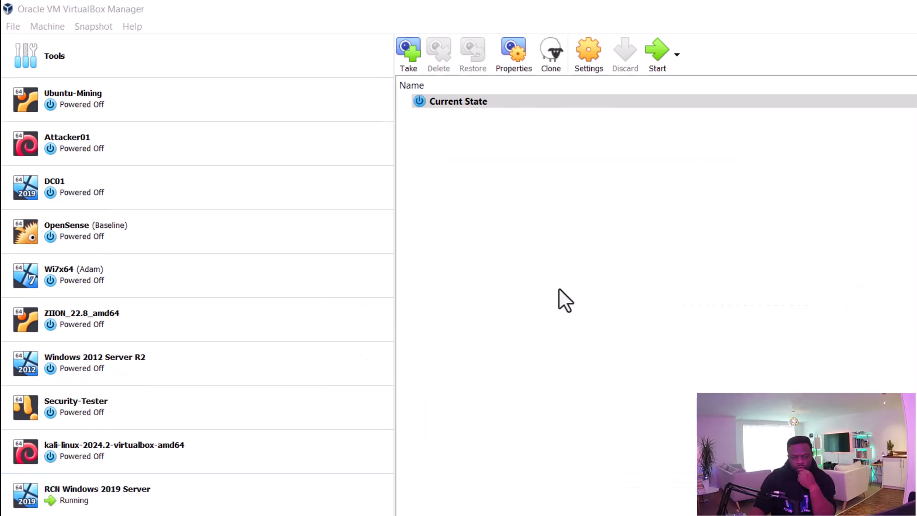
Attach the ubuntu-22.04.3-desktop-amd64.iso to the empty optical drive in Storage settings
click(579, 61)
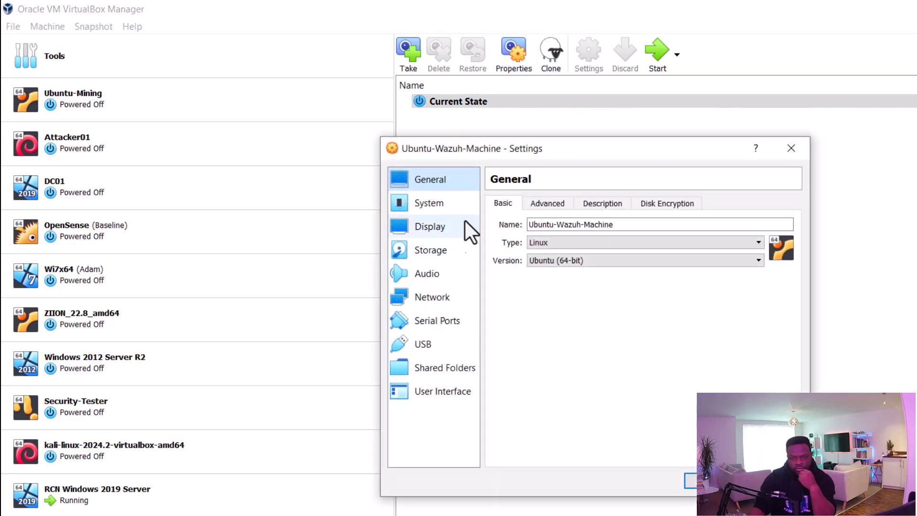
click(430, 205)
click(431, 250)
click(530, 236)
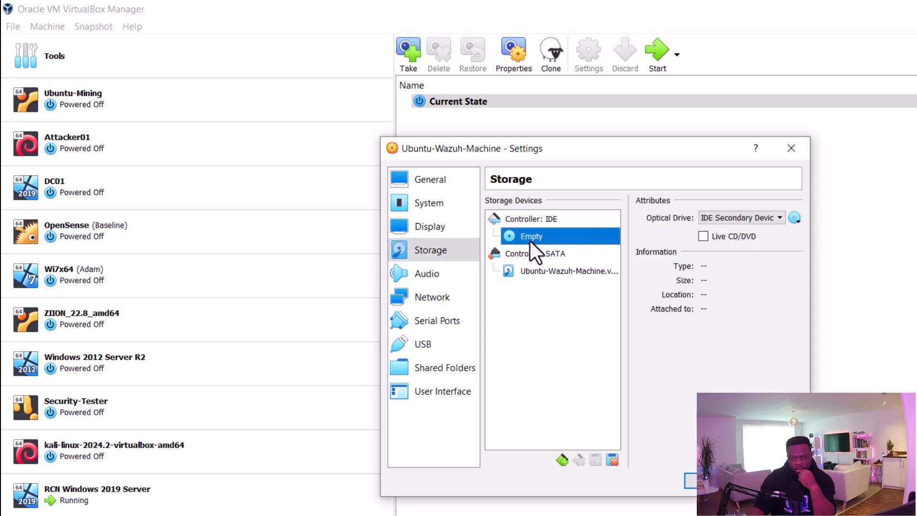
click(793, 216)
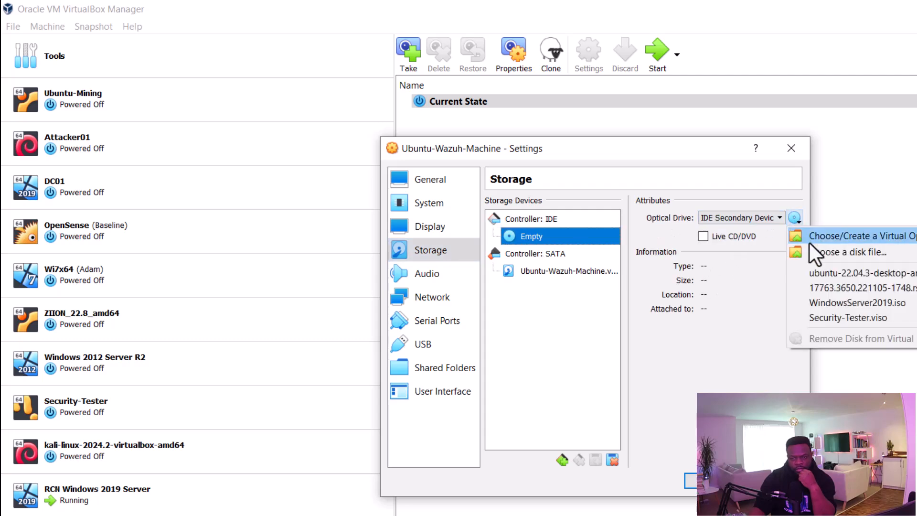
click(839, 253)
double_click(333, 109)
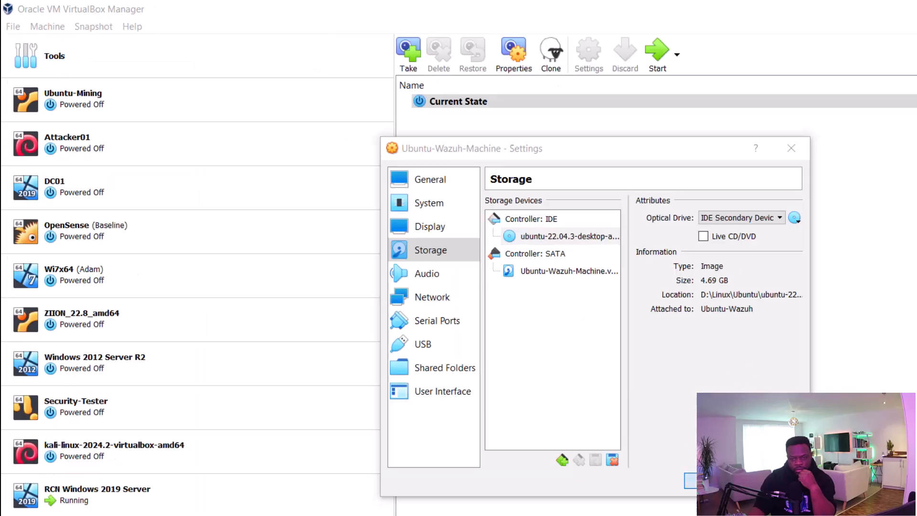
click(692, 479)
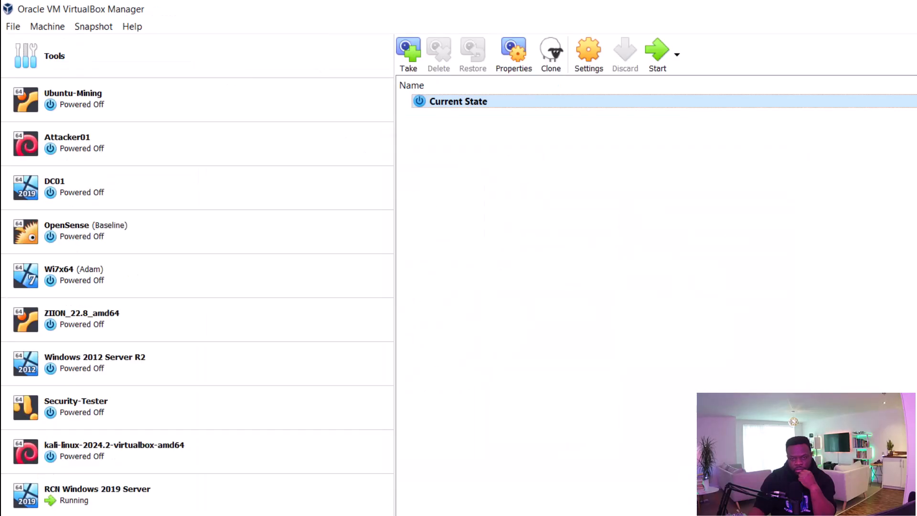
Start Ubuntu-Wazuh-Machine, booting from the Ubuntu ISO
click(658, 48)
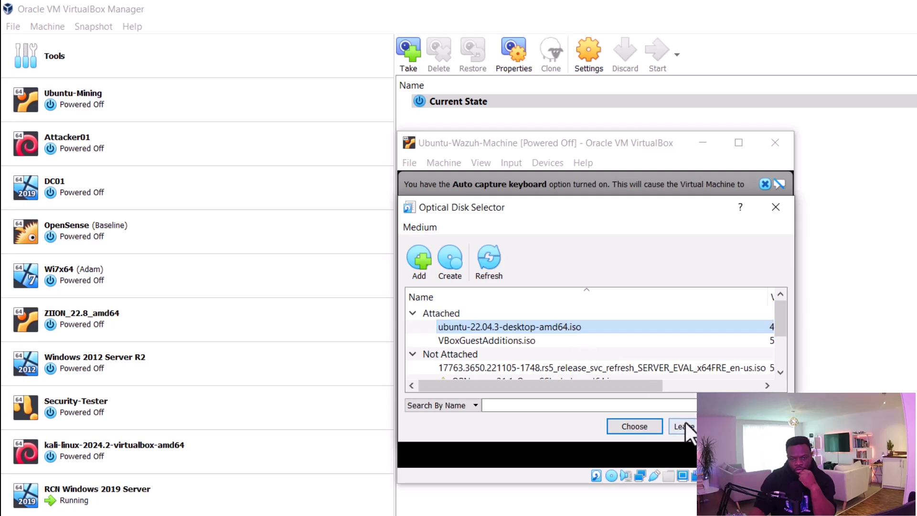
click(647, 426)
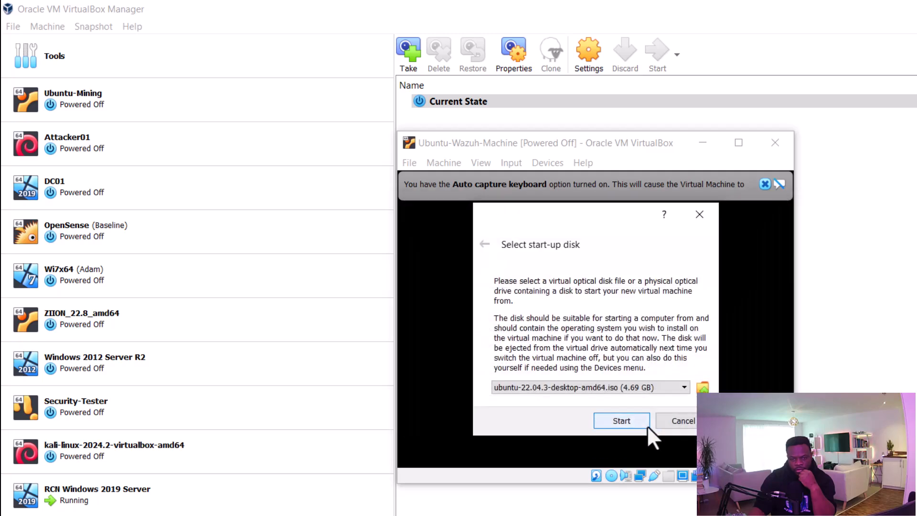
click(616, 421)
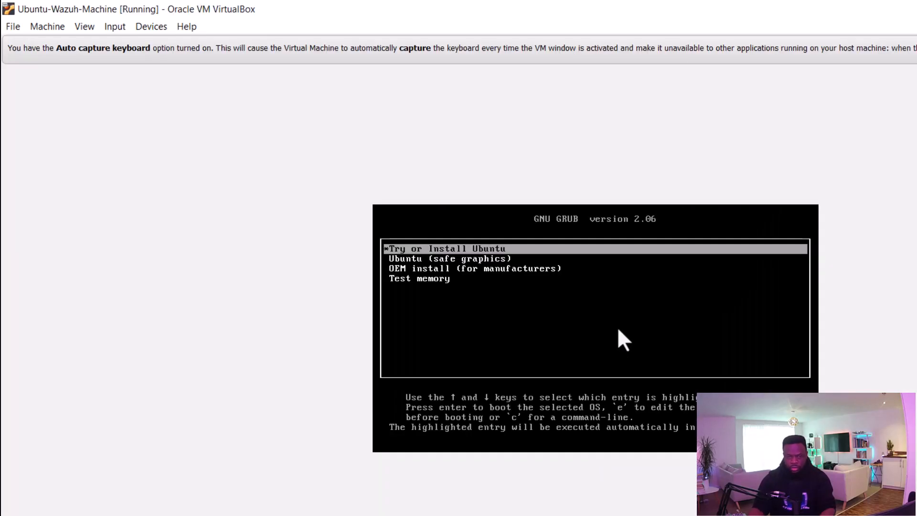
Boot the installer, choose Install Ubuntu, and select the English (UK) keyboard layout
key(Return)
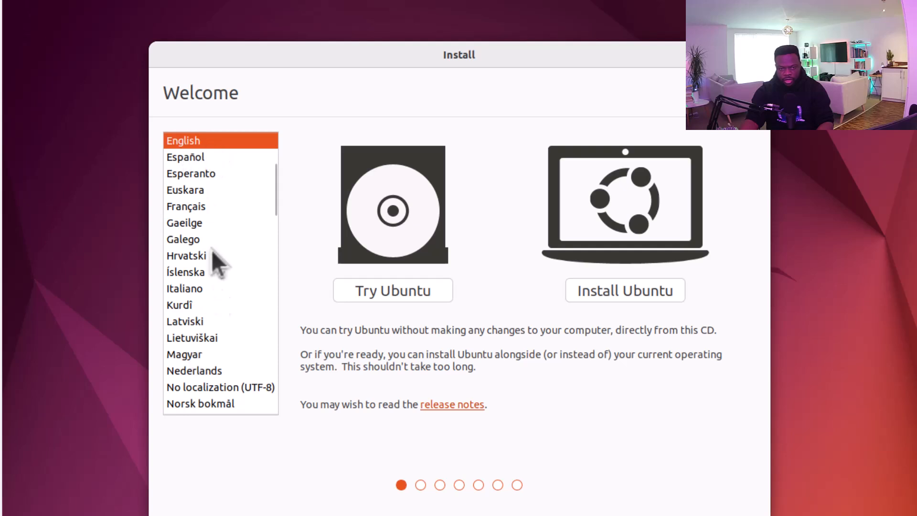
click(614, 296)
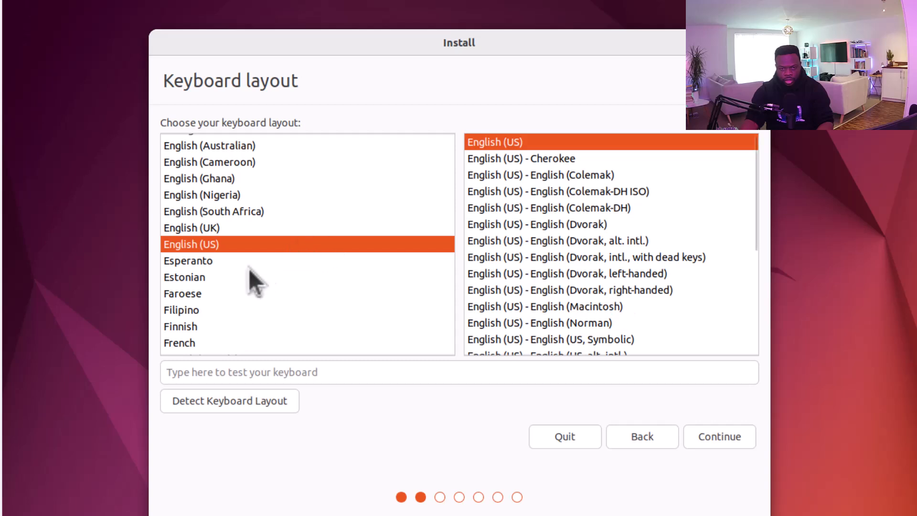
click(205, 227)
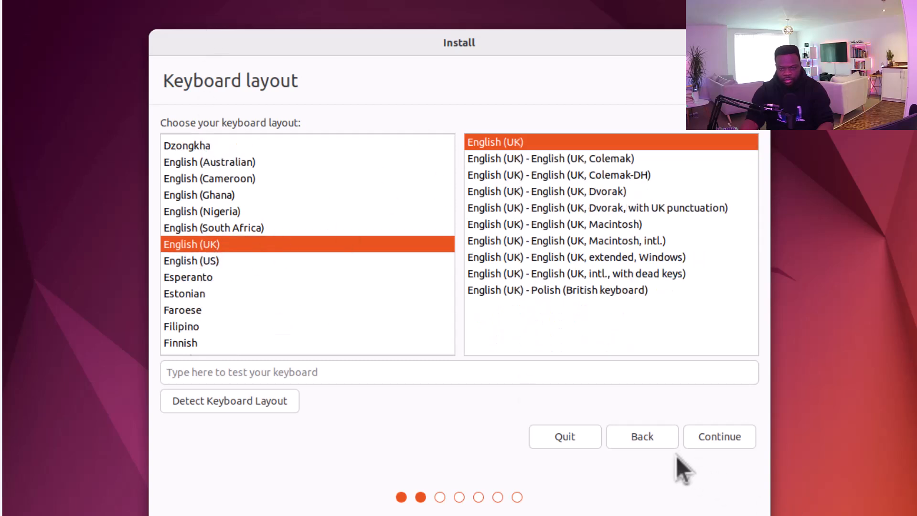
click(721, 439)
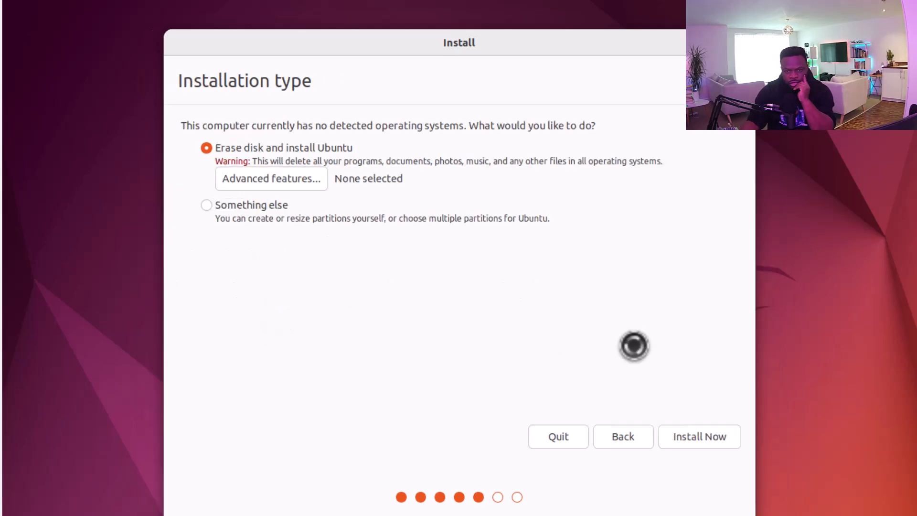
Install with the whole disk erased and accept Isle of Man as location
click(698, 443)
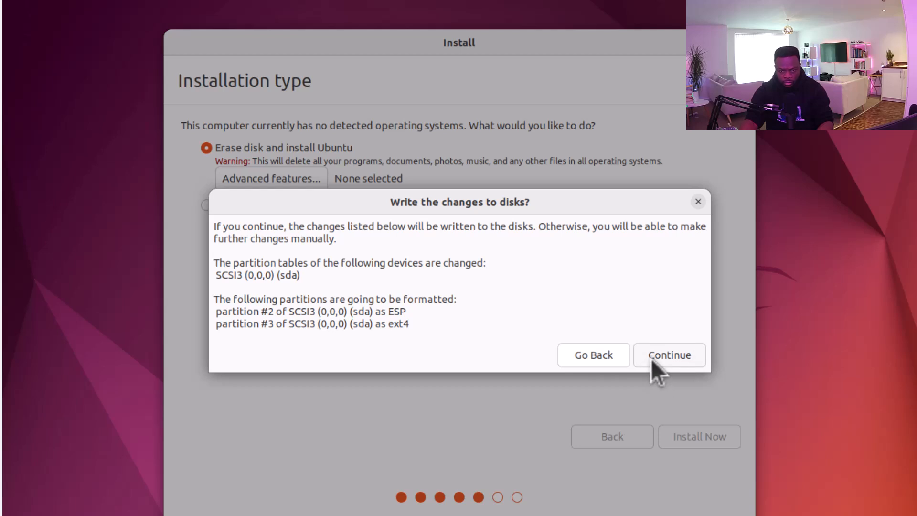
click(657, 354)
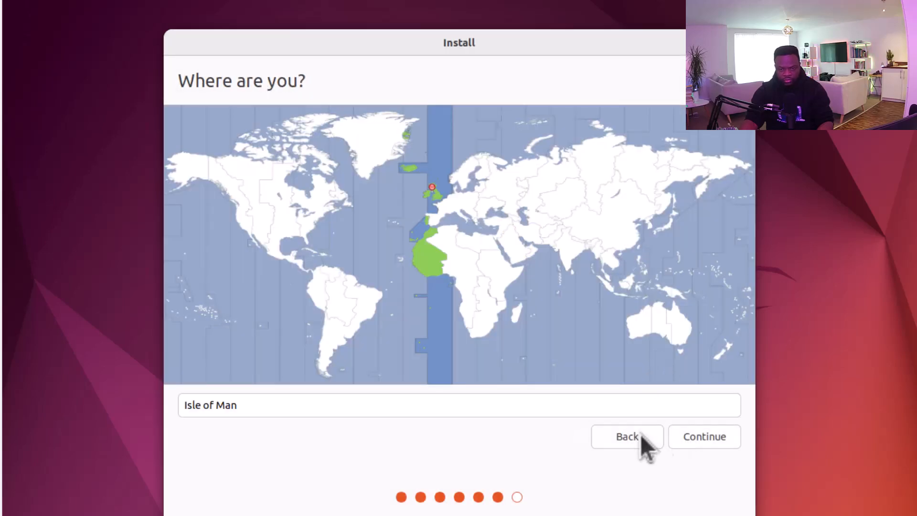
click(689, 438)
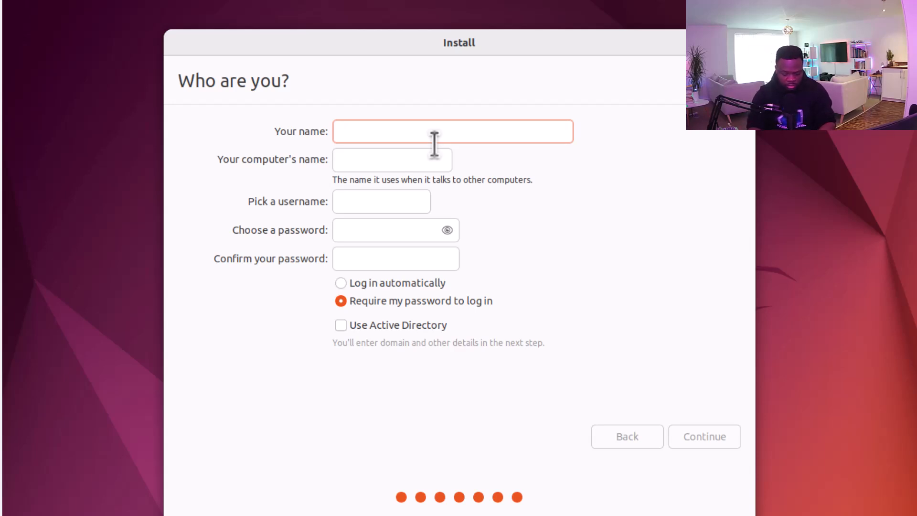
Enter 'Wazuh' as the account's full name
text(Joseph)
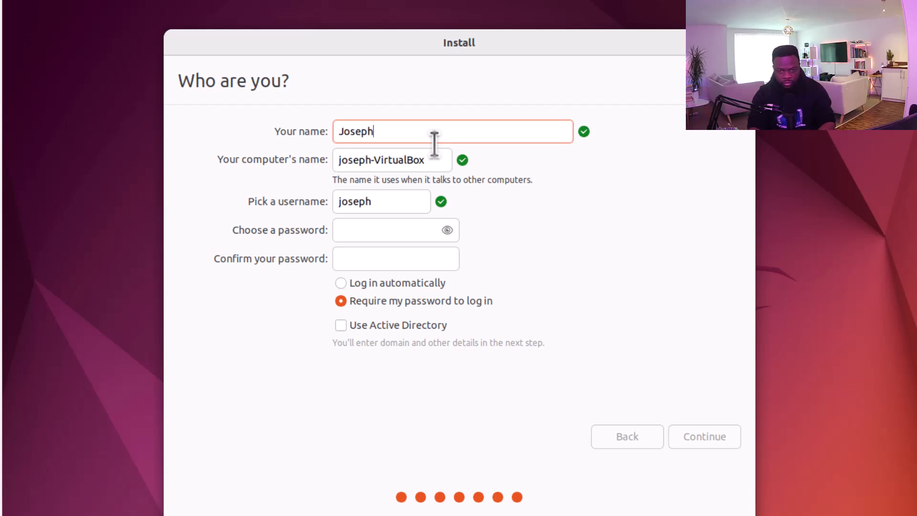
key(BackSpace)
key(BackSpace)
key(BackSpace)
key(BackSpace)
key(BackSpace)
key(BackSpace)
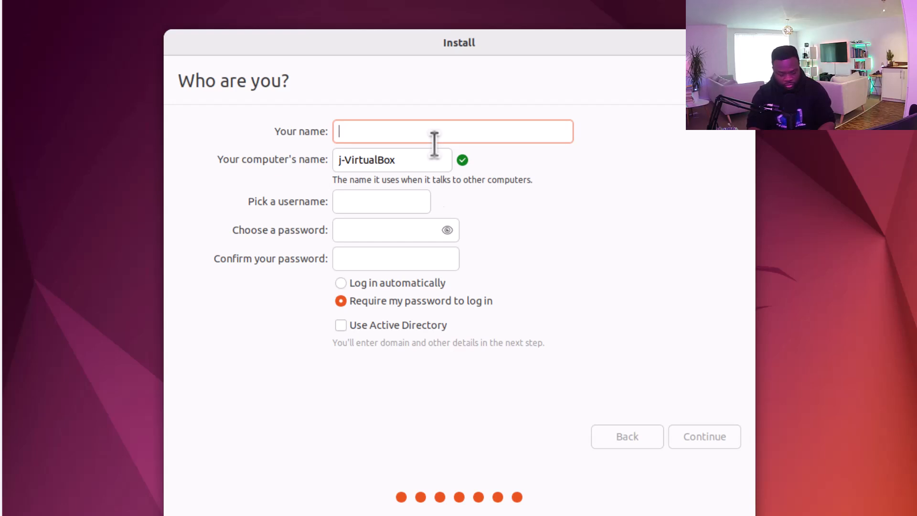
text(Wazuh)
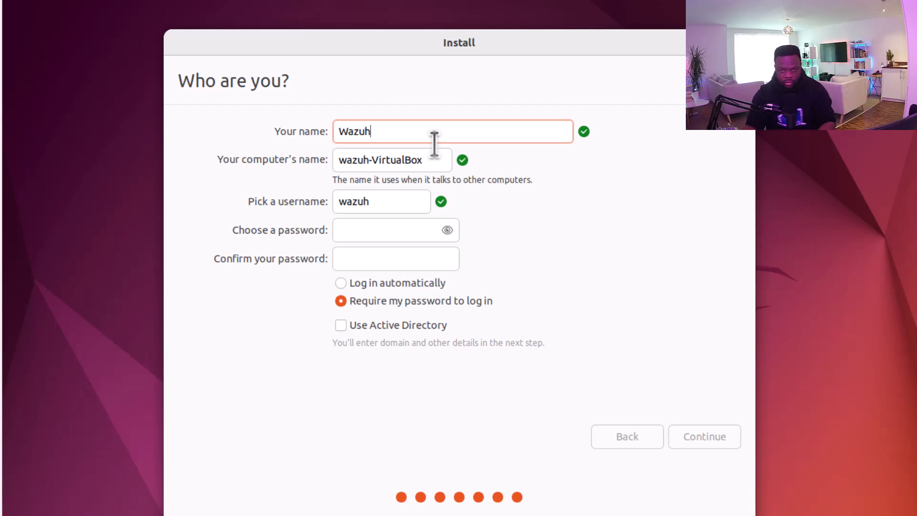
click(390, 234)
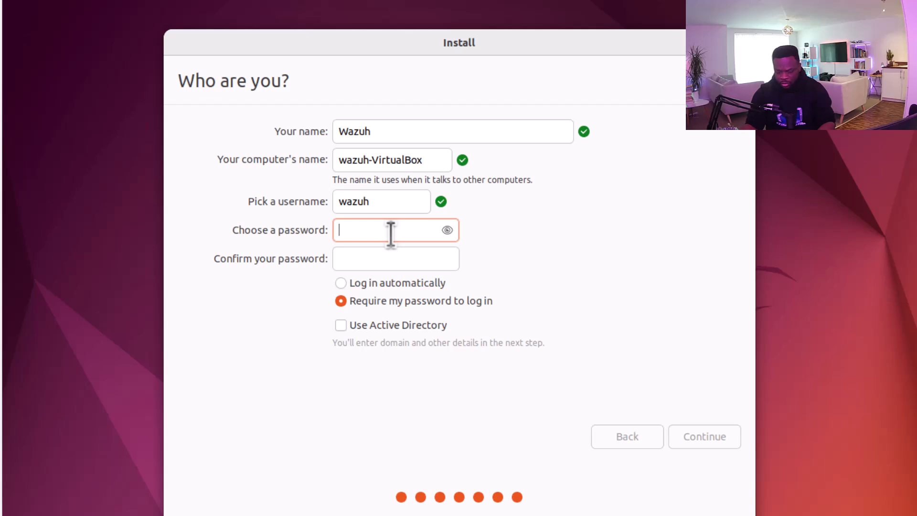
Set and confirm the account password, then continue the installation to the login screen
text(wazu)
key(BackSpace)
key(BackSpace)
key(BackSpace)
key(BackSpace)
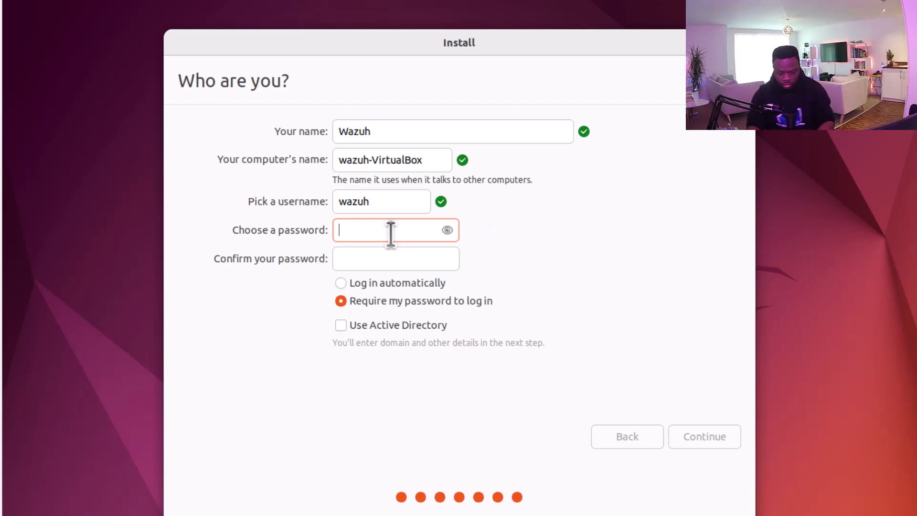
text(●●●●●●●●)
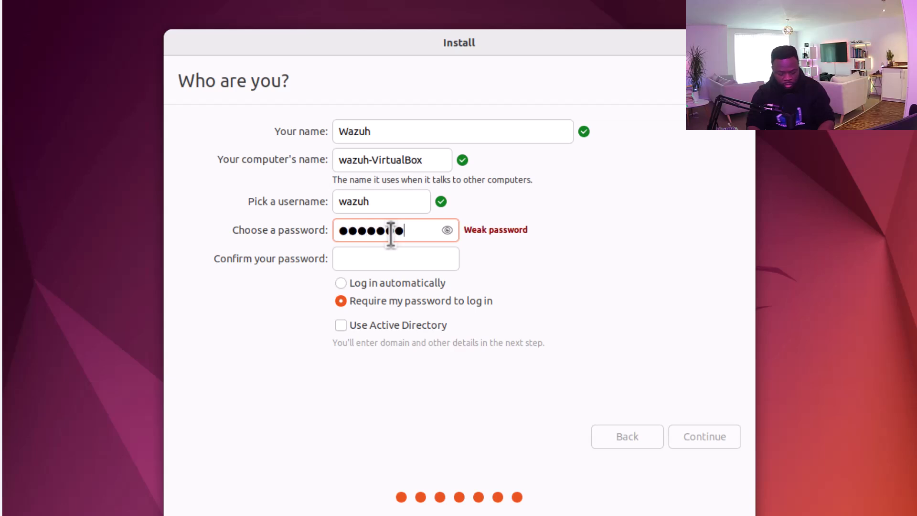
text(●●)
key(Tab)
key(Caps_Lock)
text(●)
key(Caps_Lock)
text(●●●)
key(BackSpace)
key(BackSpace)
key(BackSpace)
key(BackSpace)
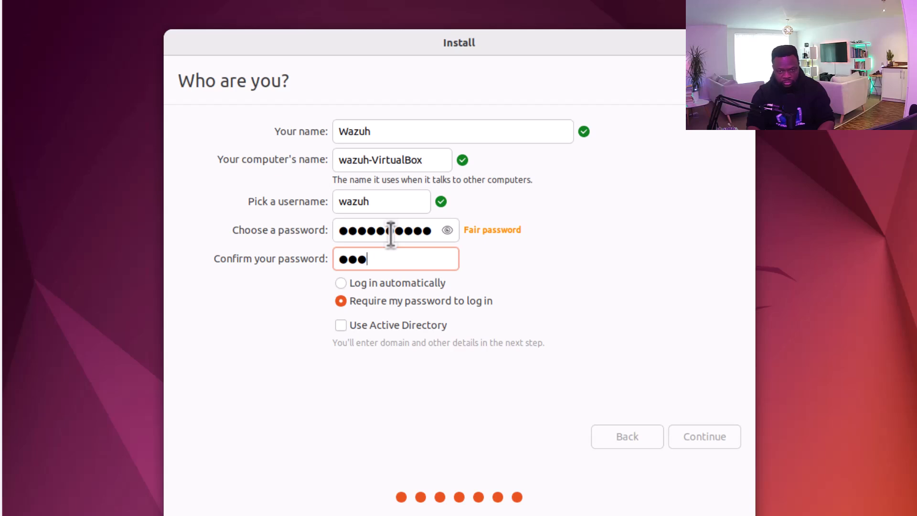
key(Caps_Lock)
text(●)
key(Caps_Lock)
text(●●●●●●)
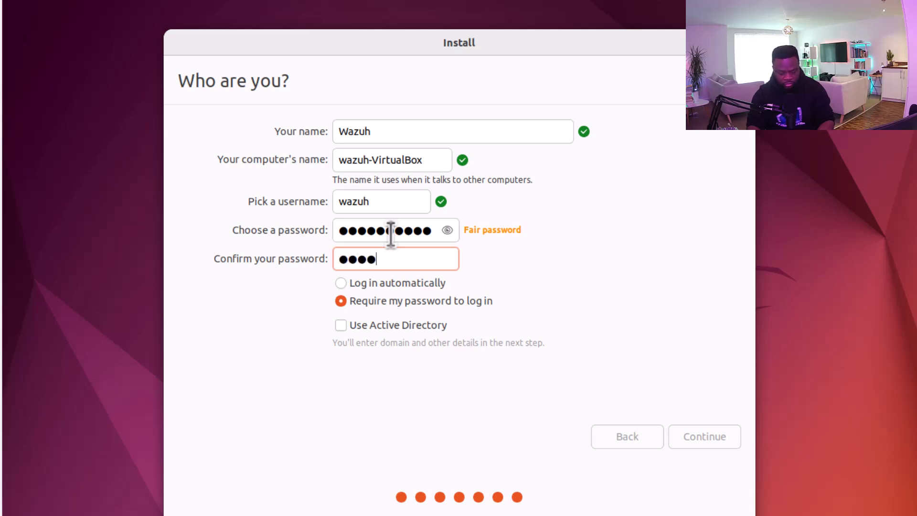
text(●●●)
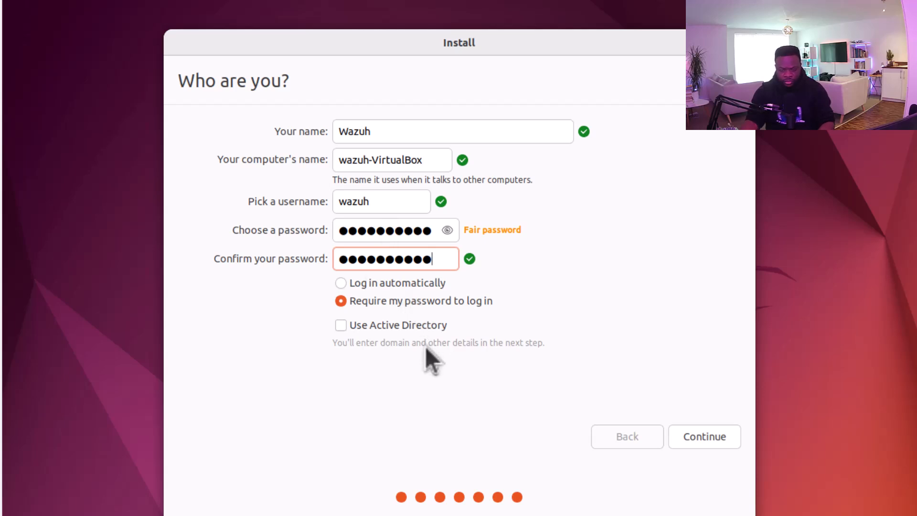
click(700, 443)
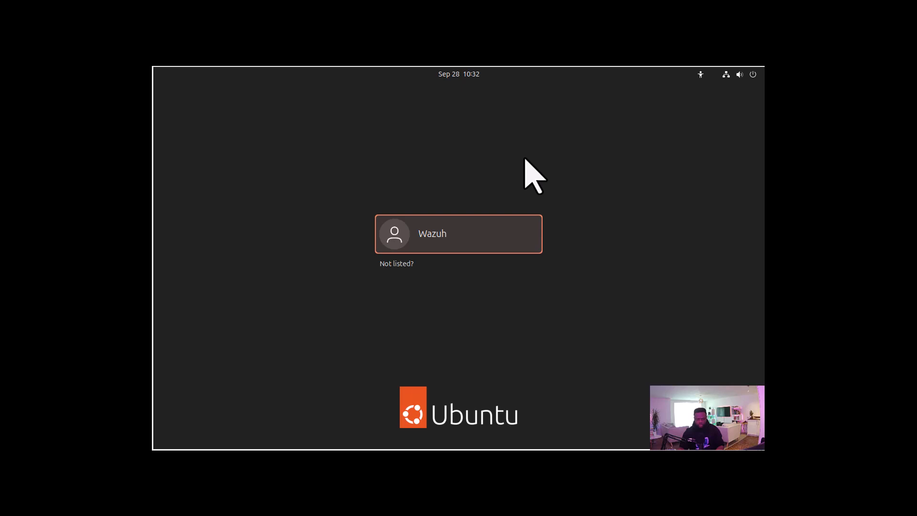
Log in as the Wazuh user with the account password
click(455, 241)
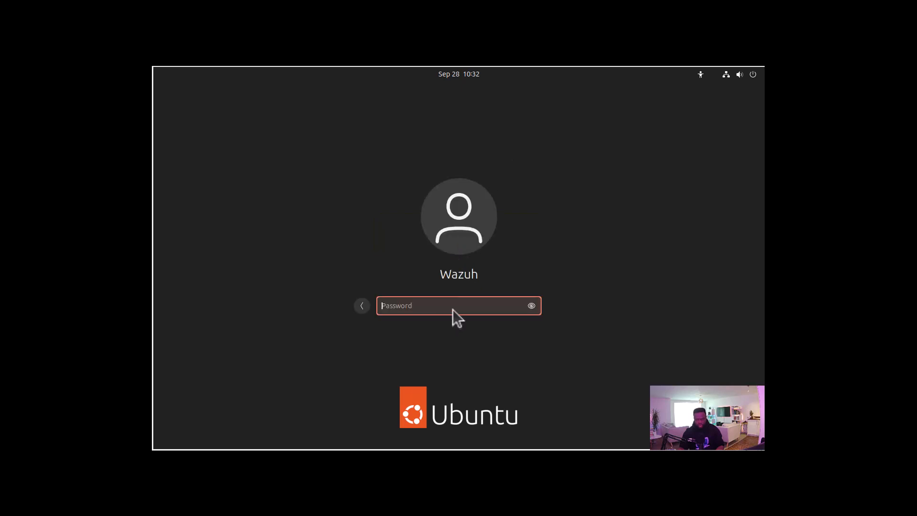
key(Caps_Lock)
text(•)
key(Caps_Lock)
text(•)
key(BackSpace)
key(BackSpace)
text(••••••)
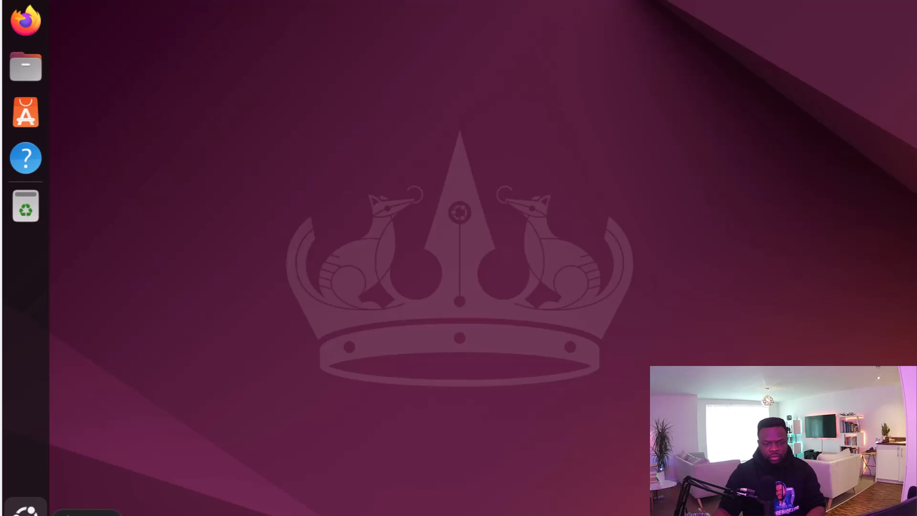
Open Terminal, run ifconfig, and highlight the enp0s3 address 10.0.2.15
click(26, 507)
click(323, 415)
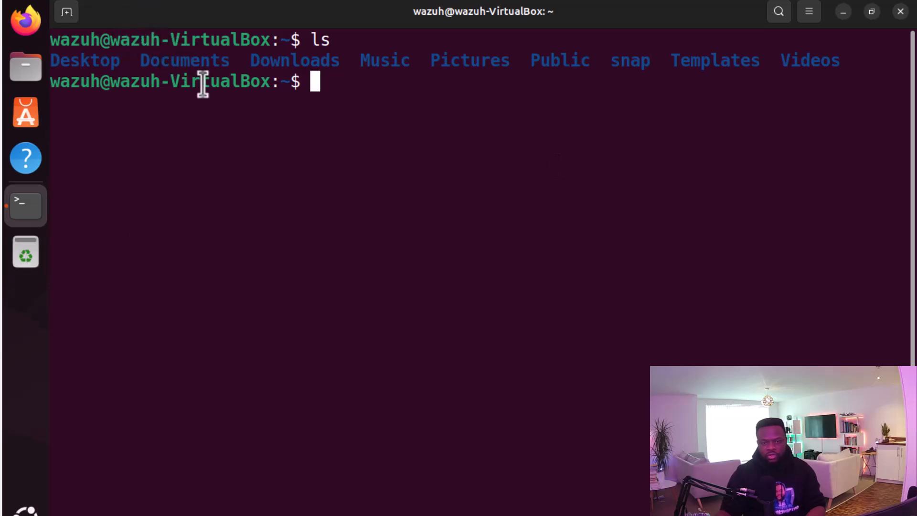
text(fd)
text(onfig)
key(Return)
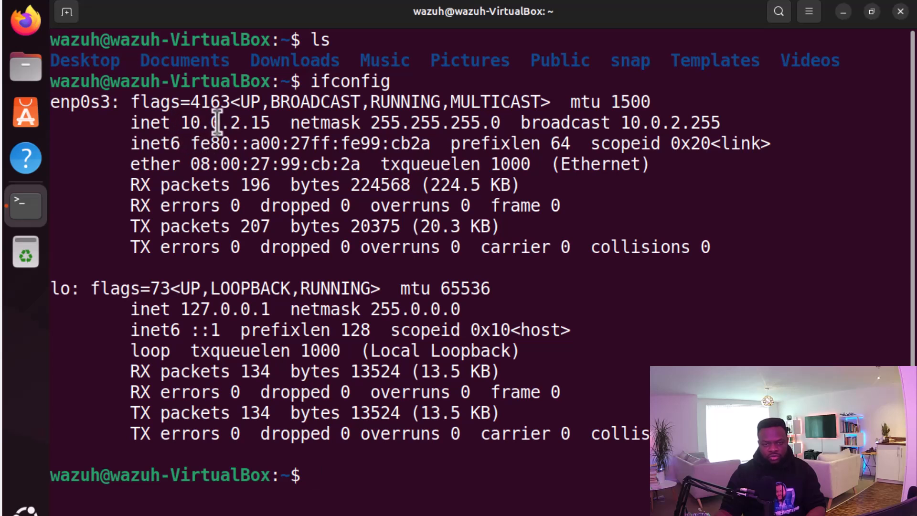
drag(180, 122, 281, 122)
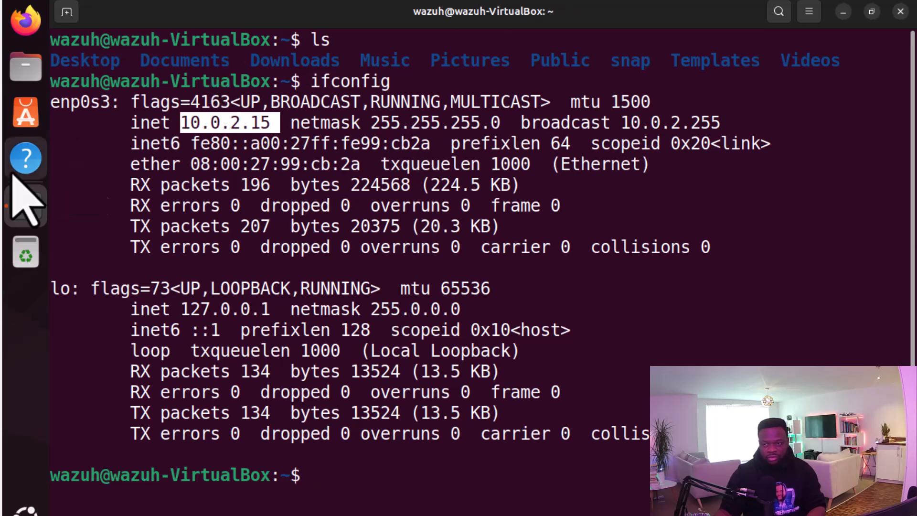
Open and close Trash, Files and Help from the dock, and launch App Center
click(25, 253)
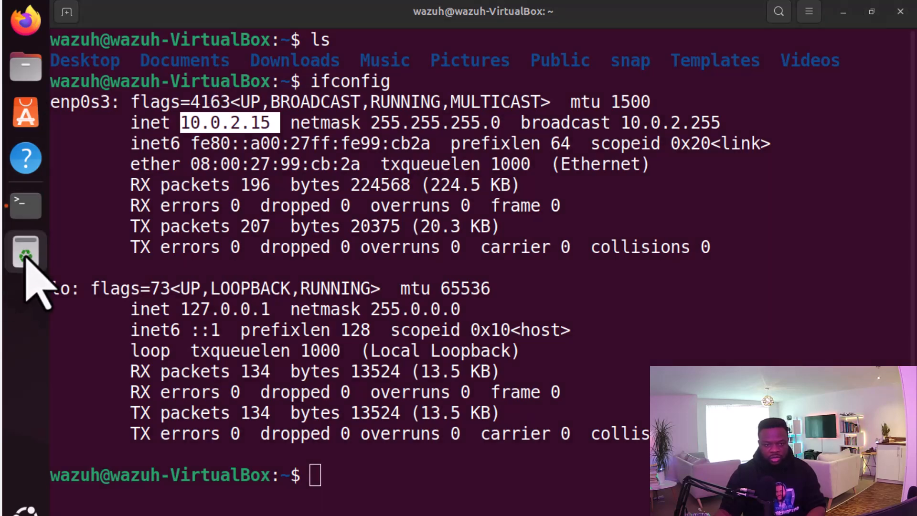
click(31, 69)
click(740, 83)
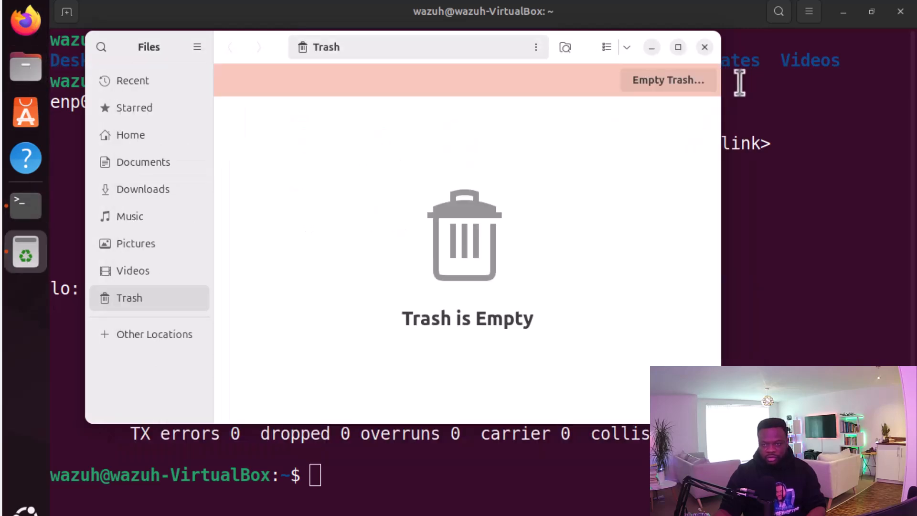
click(704, 46)
click(33, 121)
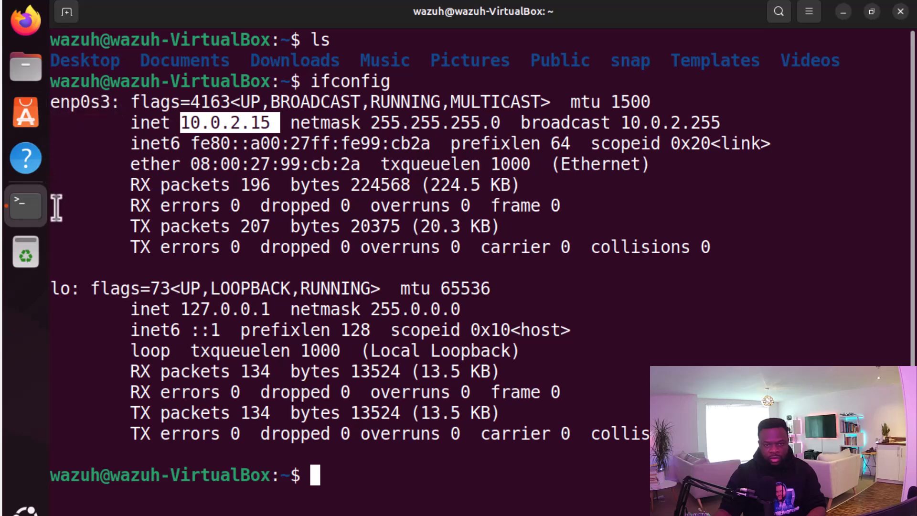
click(29, 174)
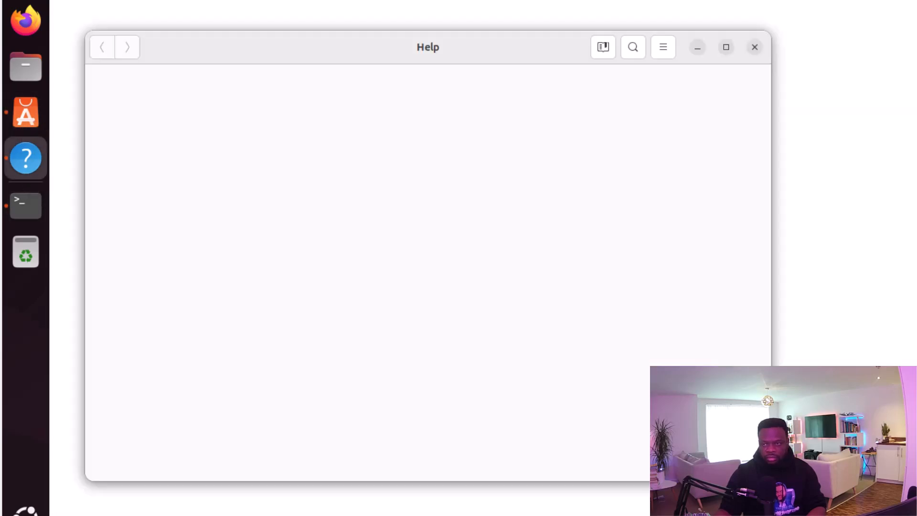
click(755, 47)
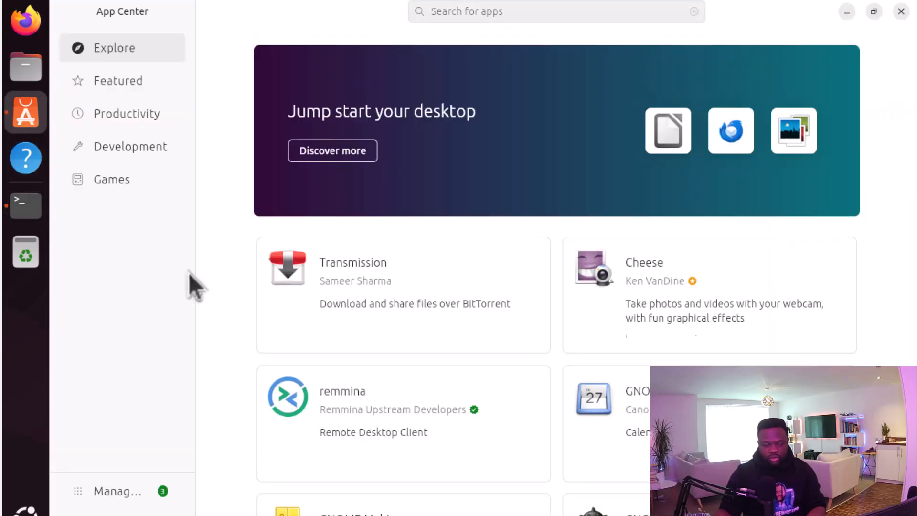
Return to the ifconfig terminal, show the applications overview, and dismiss quick settings
click(22, 213)
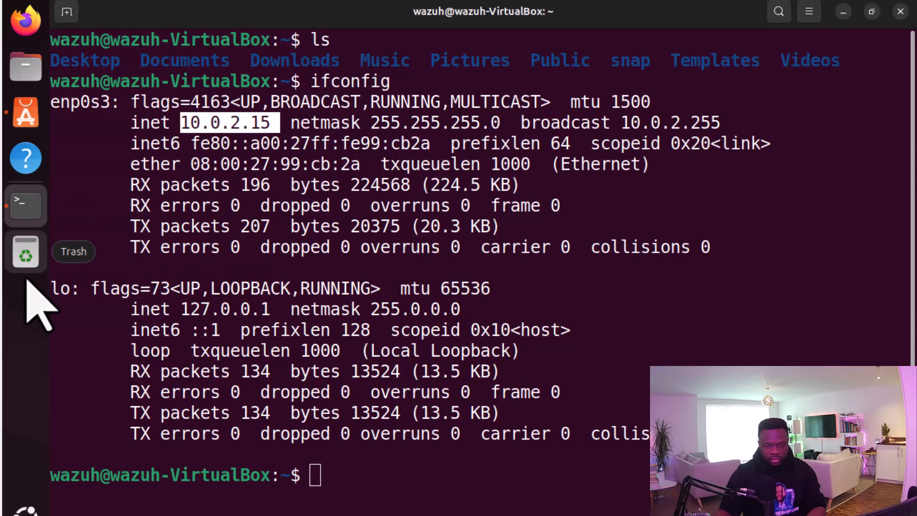
click(25, 506)
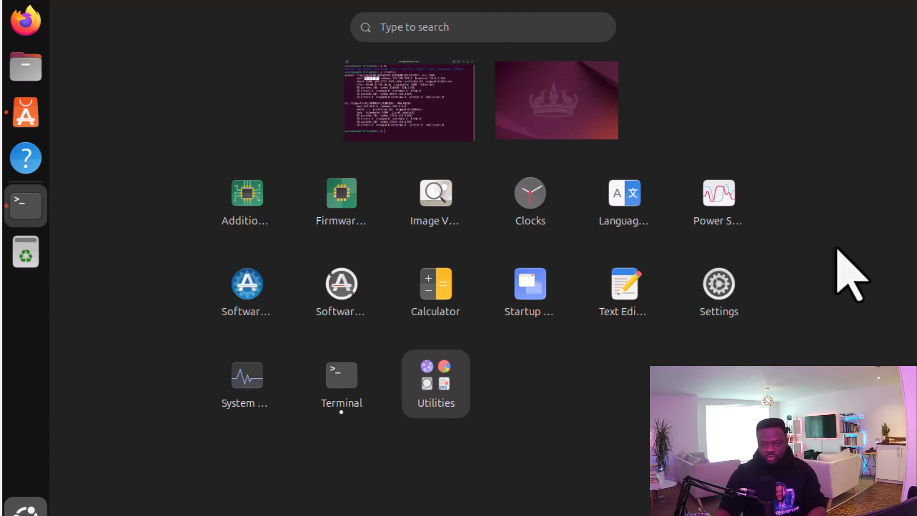
click(905, 4)
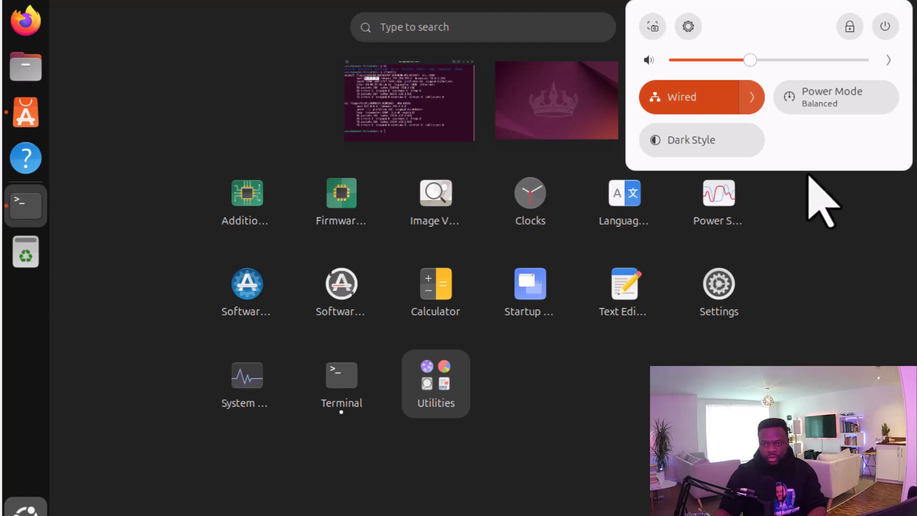
click(811, 203)
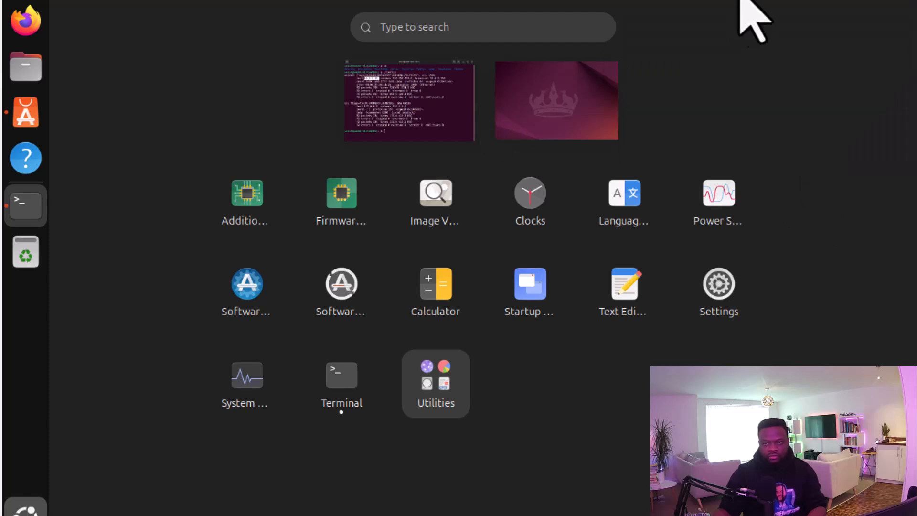